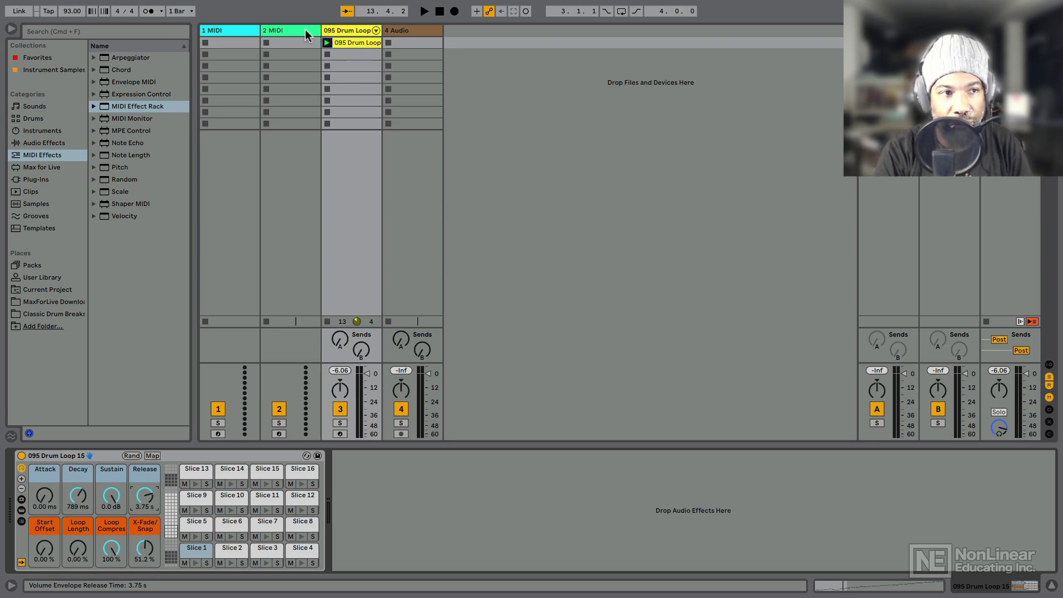
Search Samples for 'loop' to find 095 Drum Loop 15, then open its sliced MIDI clip
{"action": "left_click", "coordinate": [32, 203]}
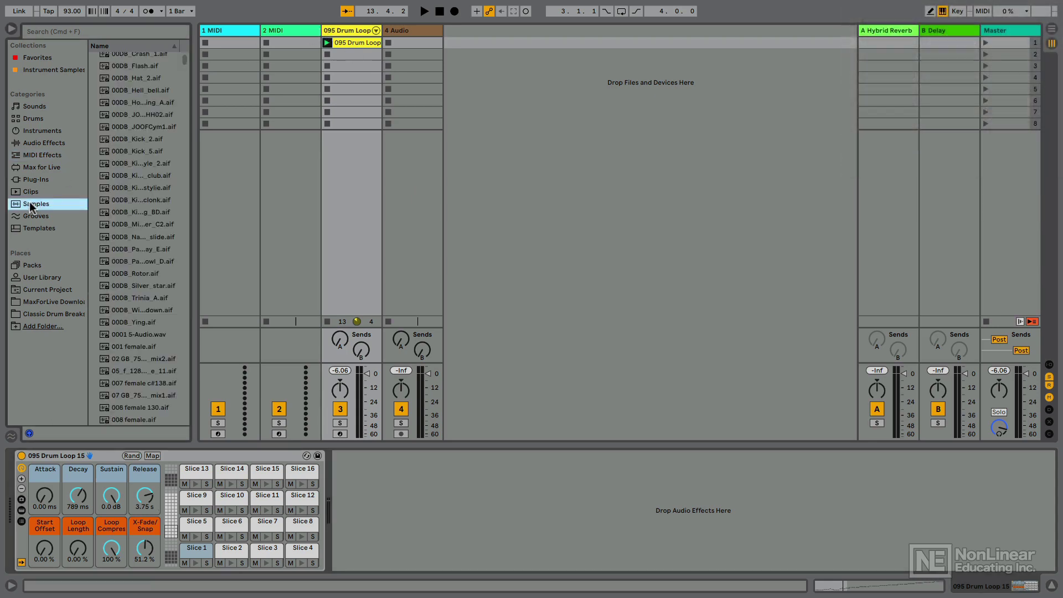
{"action": "left_click", "coordinate": [74, 29]}
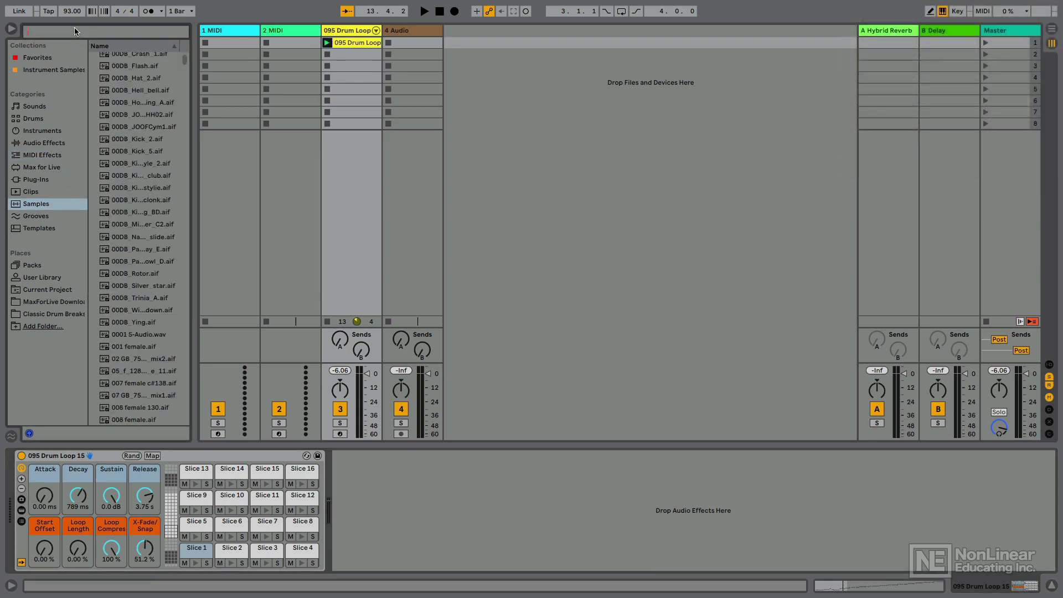
{"action": "type", "text": "loop"}
{"action": "left_click", "coordinate": [151, 132]}
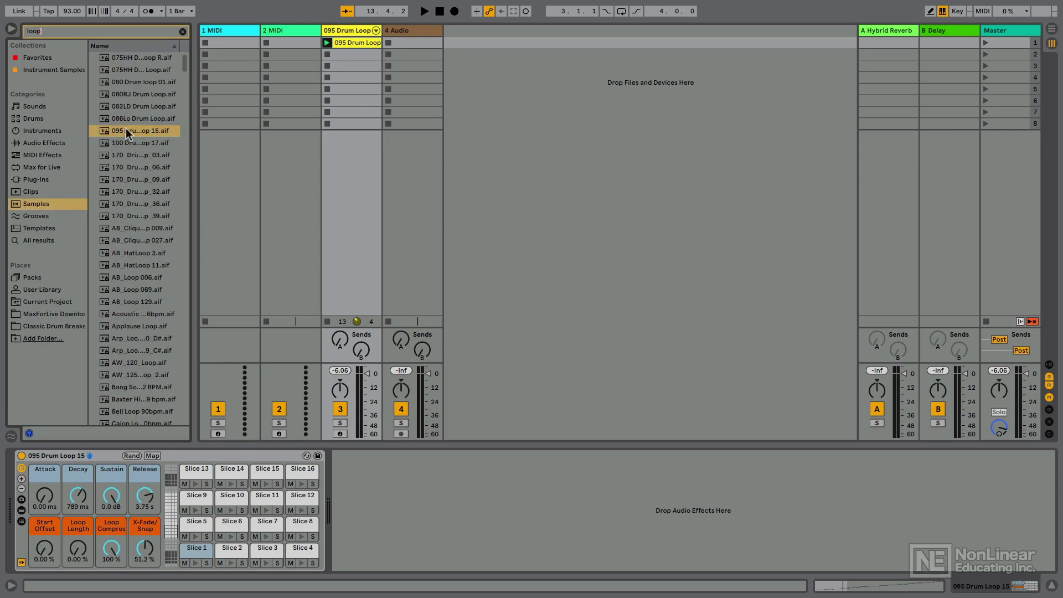
{"action": "left_click", "coordinate": [182, 32]}
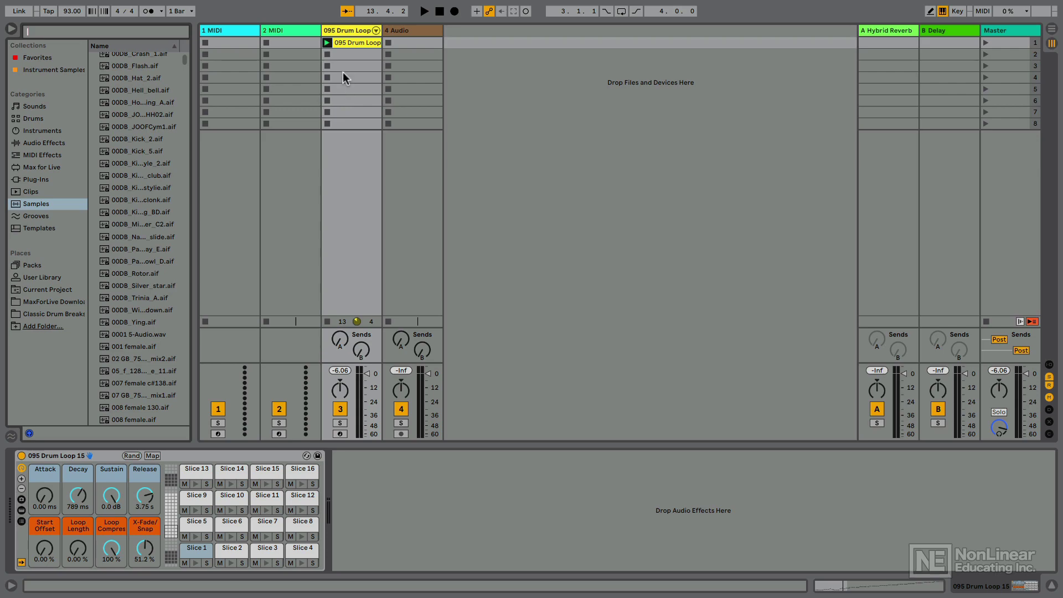
{"action": "double_click", "coordinate": [347, 48]}
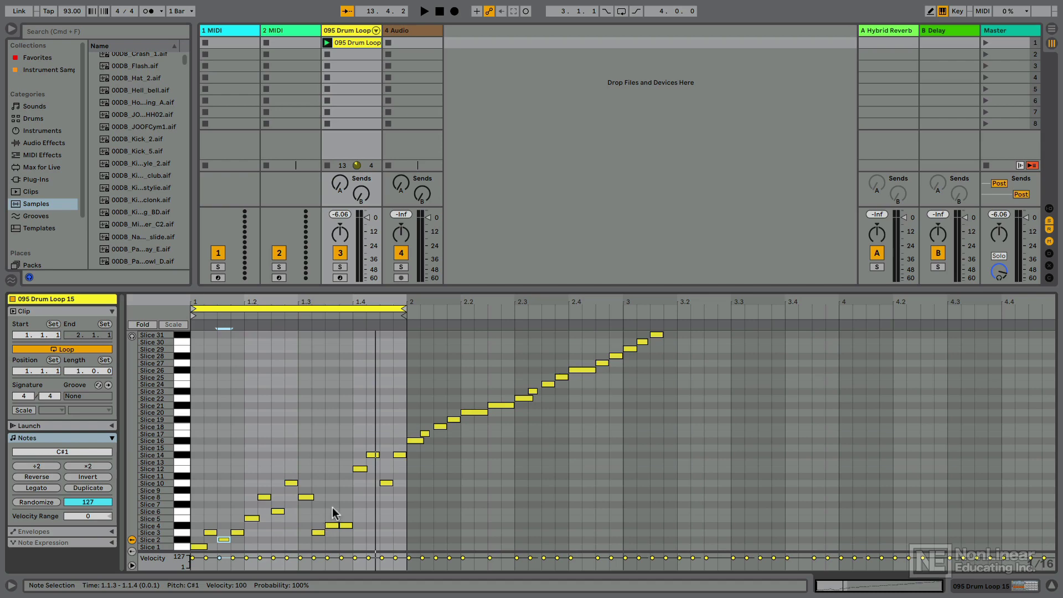
Play the 095 Drum Loop 15 clip, stop it, and reselect its Drum Rack
{"action": "left_click", "coordinate": [340, 31]}
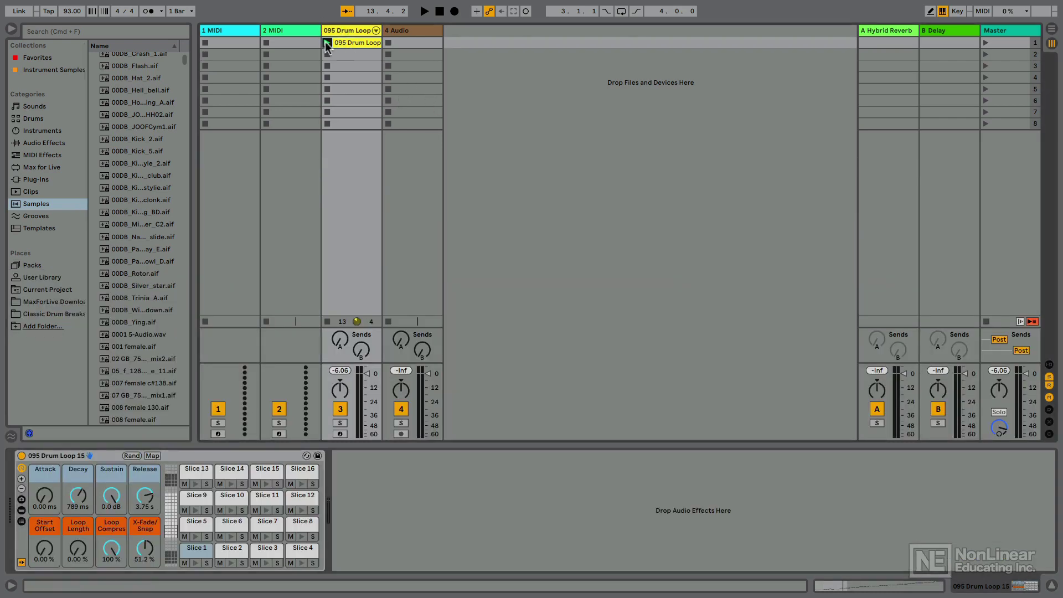
{"action": "left_click", "coordinate": [327, 43]}
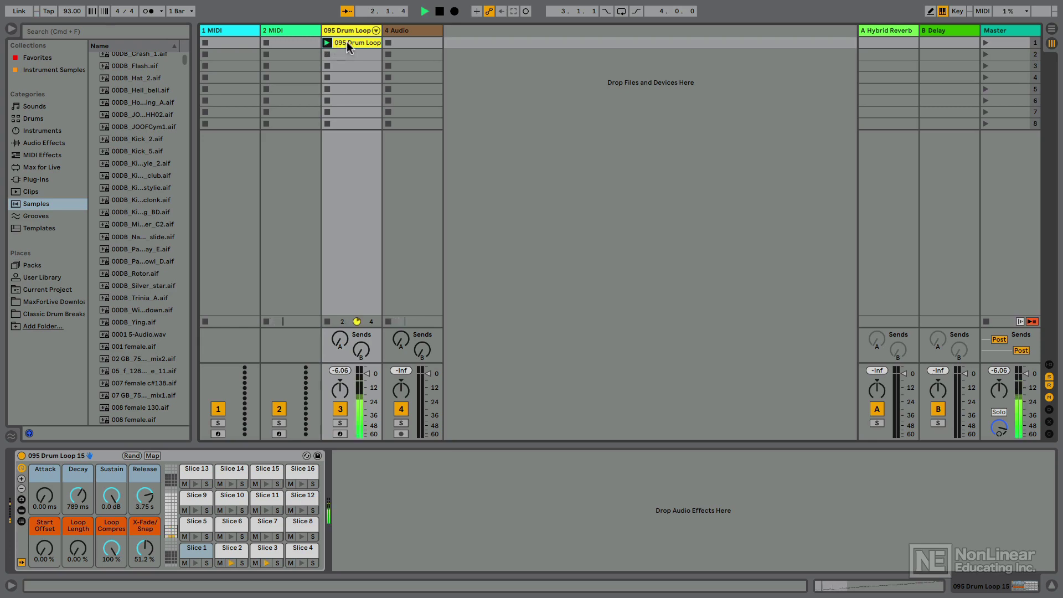
{"action": "left_click", "coordinate": [349, 44]}
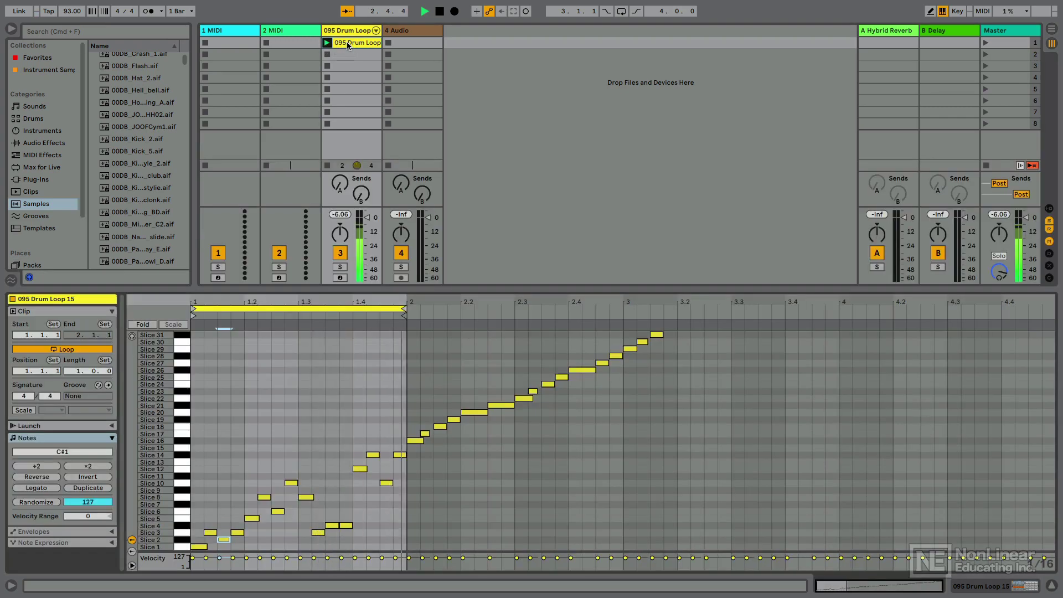
{"action": "left_click", "coordinate": [344, 32]}
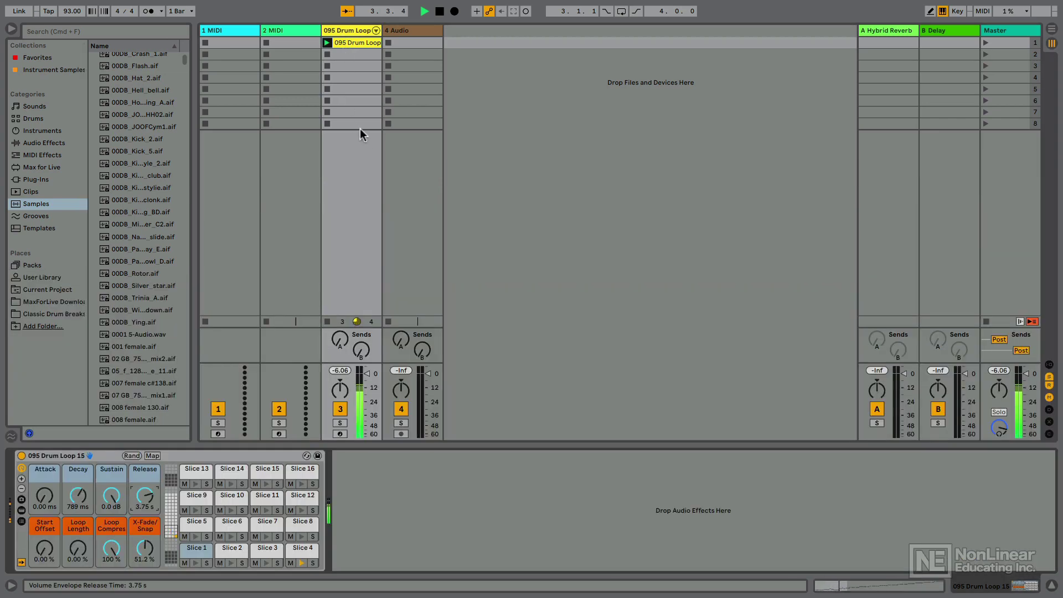
{"action": "key", "text": "space"}
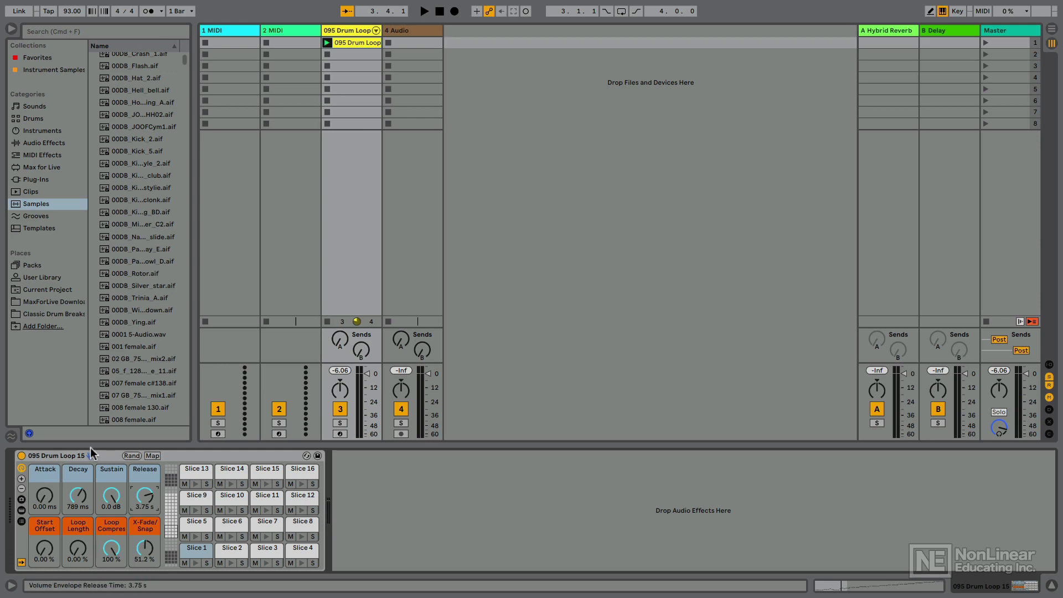
{"action": "left_click", "coordinate": [95, 457]}
{"action": "left_click", "coordinate": [97, 462]}
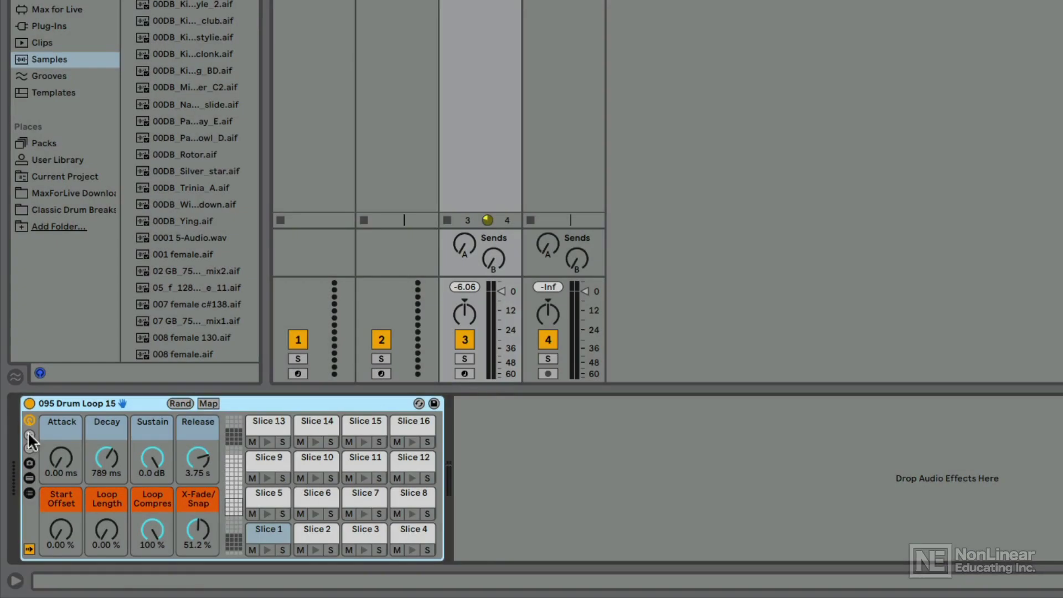
Add Macro 9 and Macro 10 to the rack, play the loop, and audition Slices 5 and 12
{"action": "left_click", "coordinate": [30, 429]}
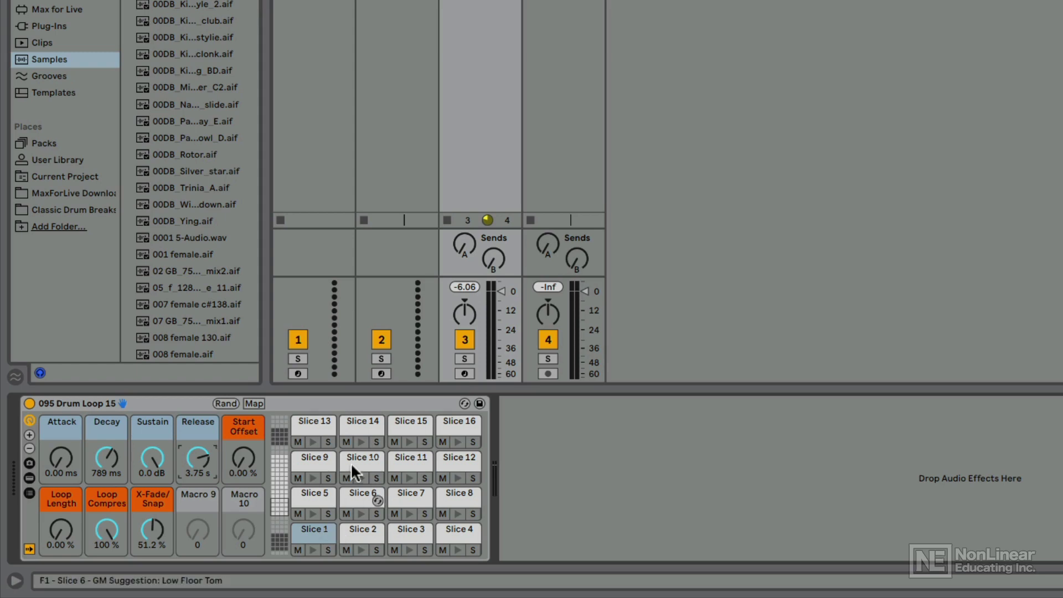
{"action": "key", "text": "space"}
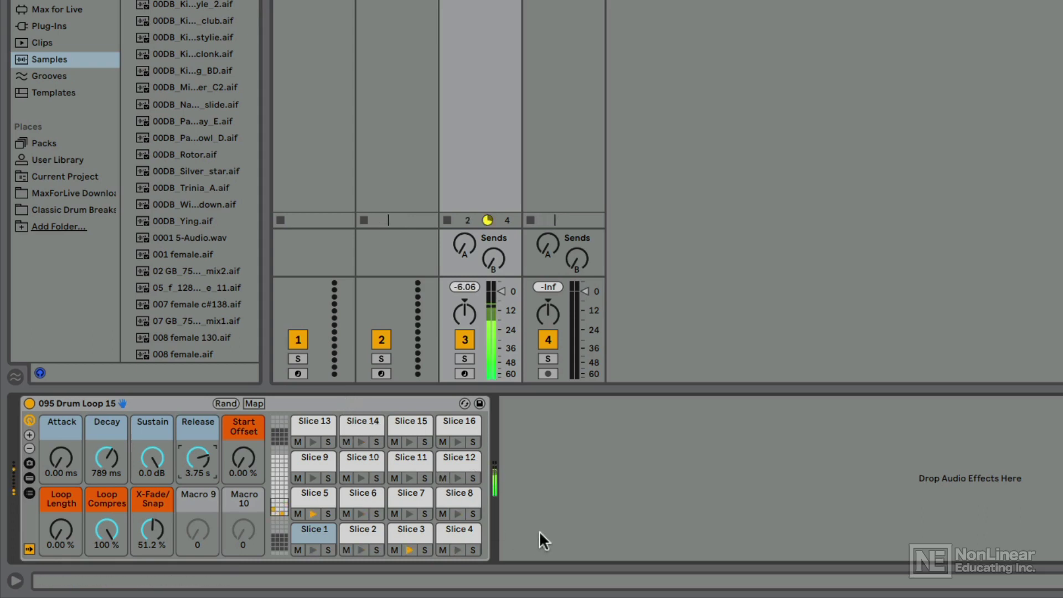
{"action": "key", "text": "space"}
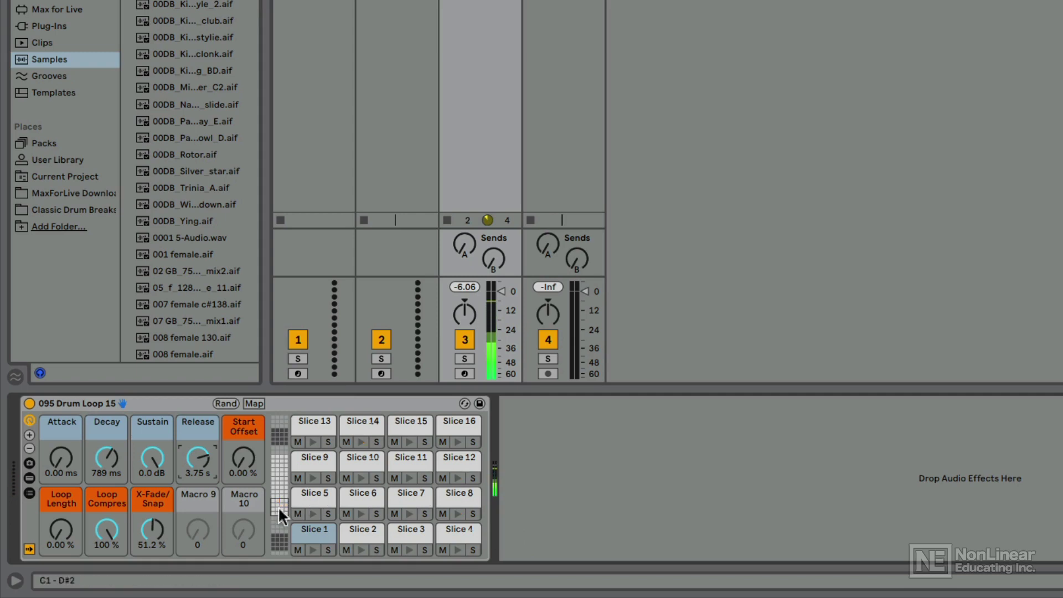
{"action": "left_click", "coordinate": [312, 513]}
{"action": "left_click", "coordinate": [457, 477]}
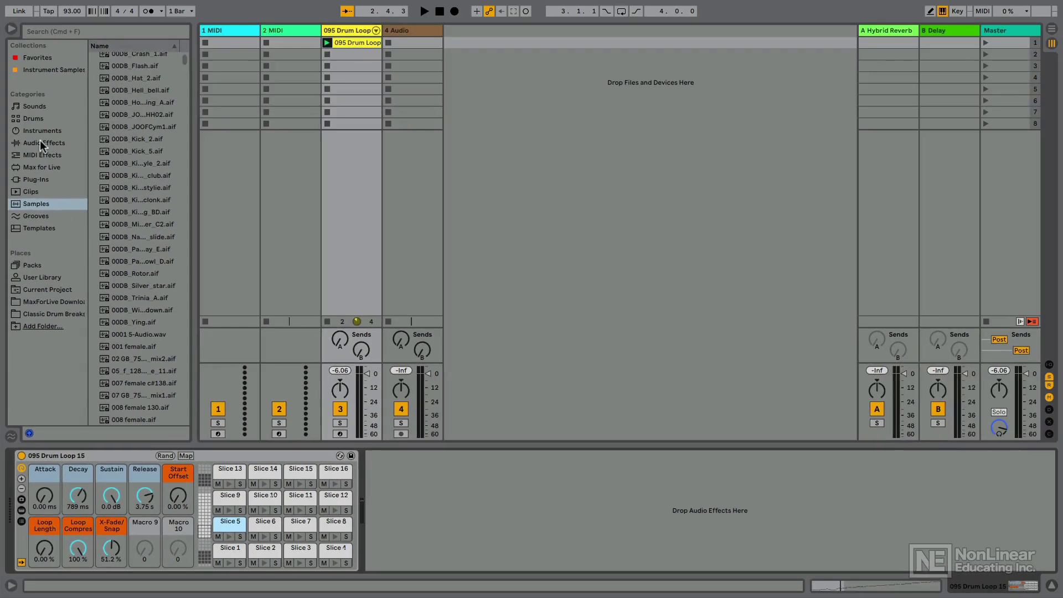
Drop the Delay audio effect onto the Slice 5 pad and show its chain
{"action": "left_click", "coordinate": [42, 143]}
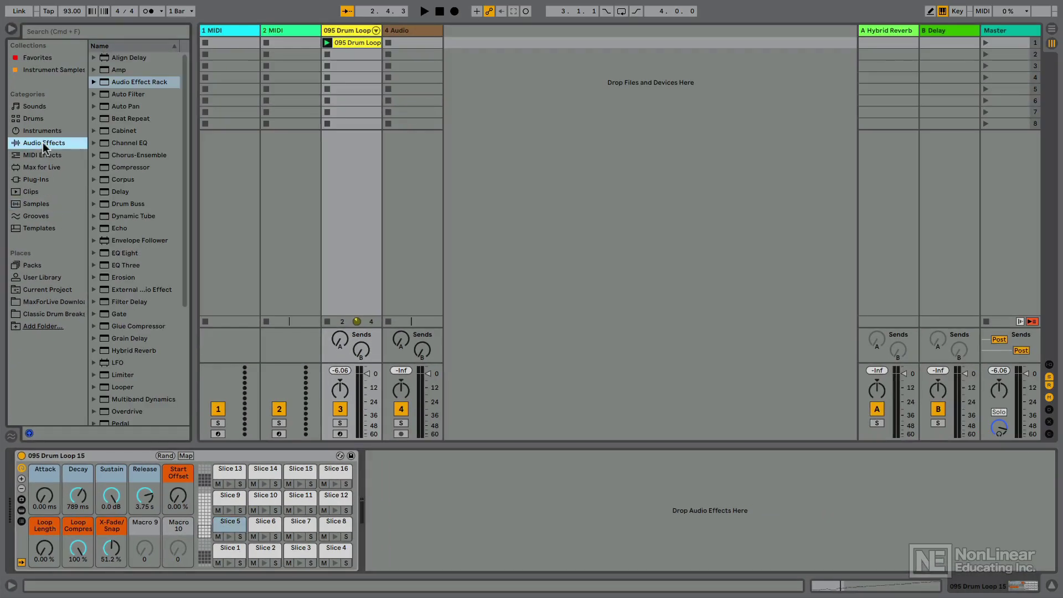
{"action": "left_click", "coordinate": [117, 191]}
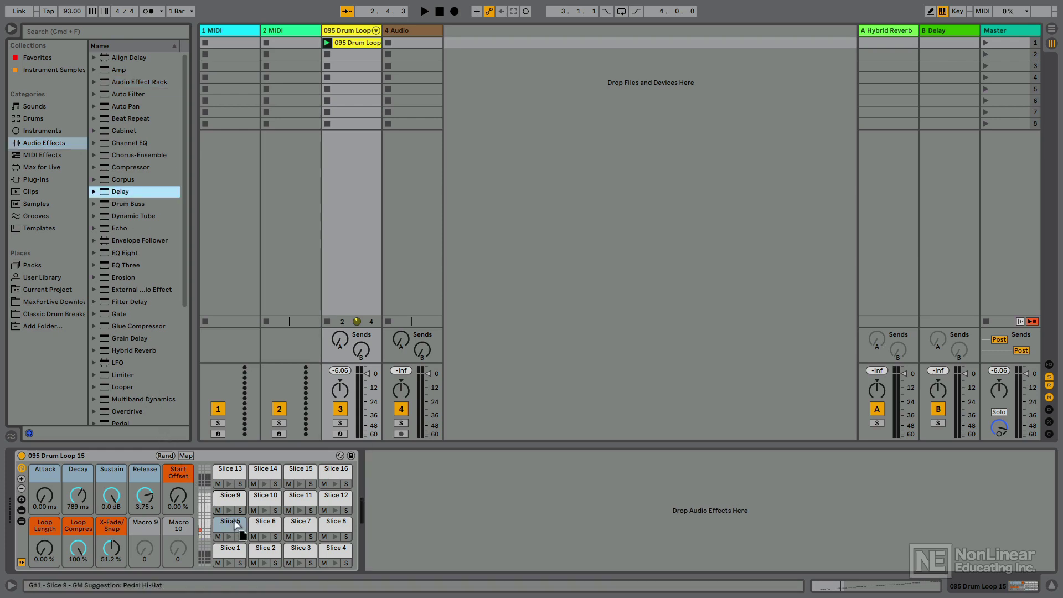
{"action": "mouse_move", "coordinate": [235, 524]}
{"action": "left_mouse_down"}
{"action": "mouse_move", "coordinate": [231, 540]}
{"action": "mouse_move", "coordinate": [229, 529]}
{"action": "left_mouse_up"}
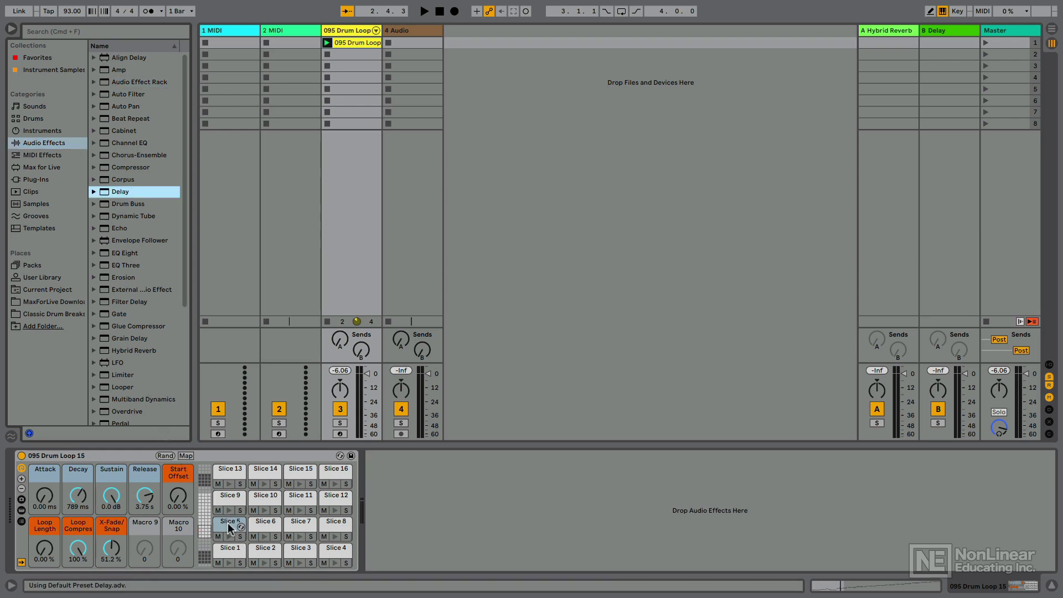
{"action": "left_click", "coordinate": [230, 529]}
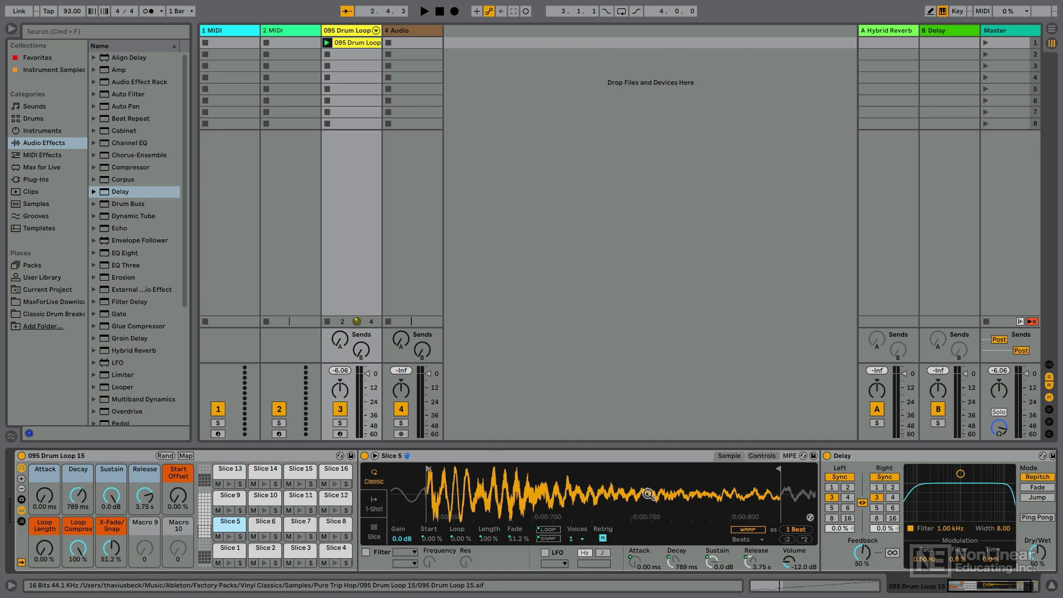
Turn on Ping Pong in Slice 5's Delay and set its filter to 1.61 kHz, width 3.74
{"action": "scroll", "coordinate": [850, 486], "scroll_direction": "right", "scroll_amount": 3}
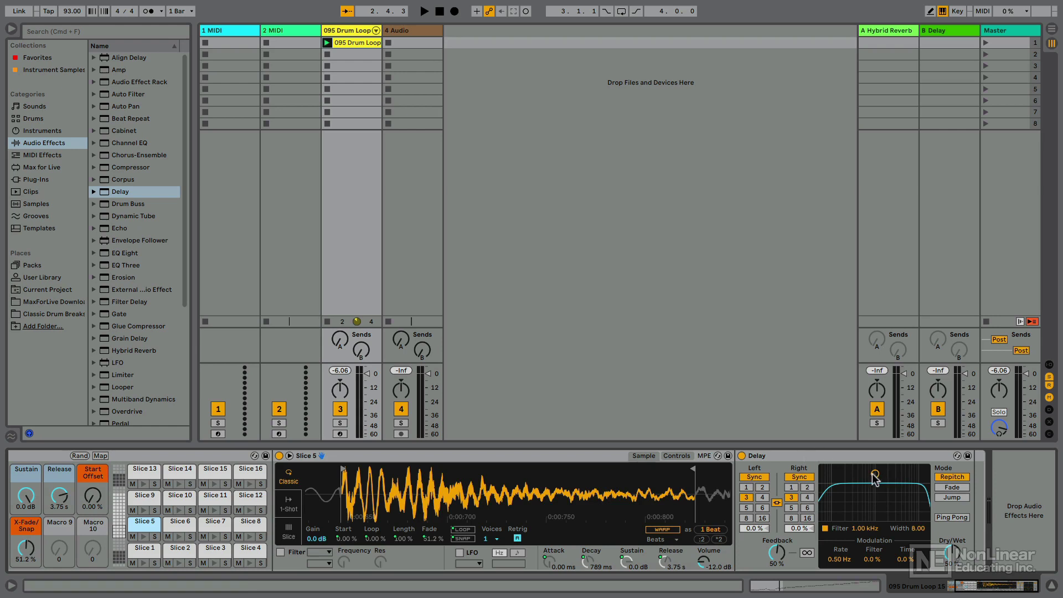
{"action": "key", "text": "space"}
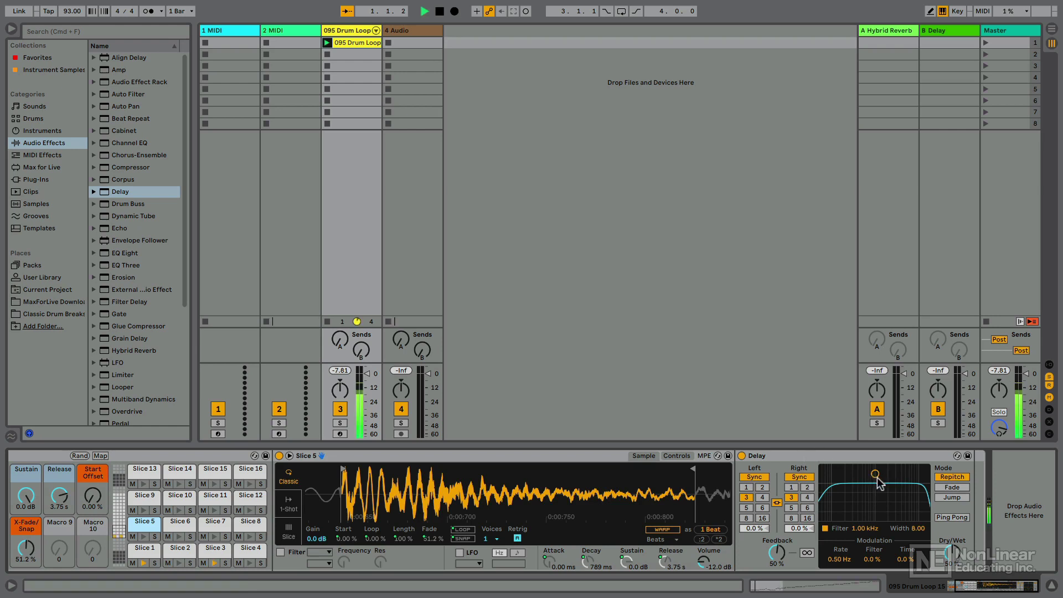
{"action": "left_click", "coordinate": [951, 517]}
{"action": "left_click_drag", "start_coordinate": [874, 473], "coordinate": [892, 504]}
{"action": "left_click_drag", "start_coordinate": [945, 545], "coordinate": [944, 556]}
{"action": "left_click_drag", "start_coordinate": [892, 505], "coordinate": [884, 497]}
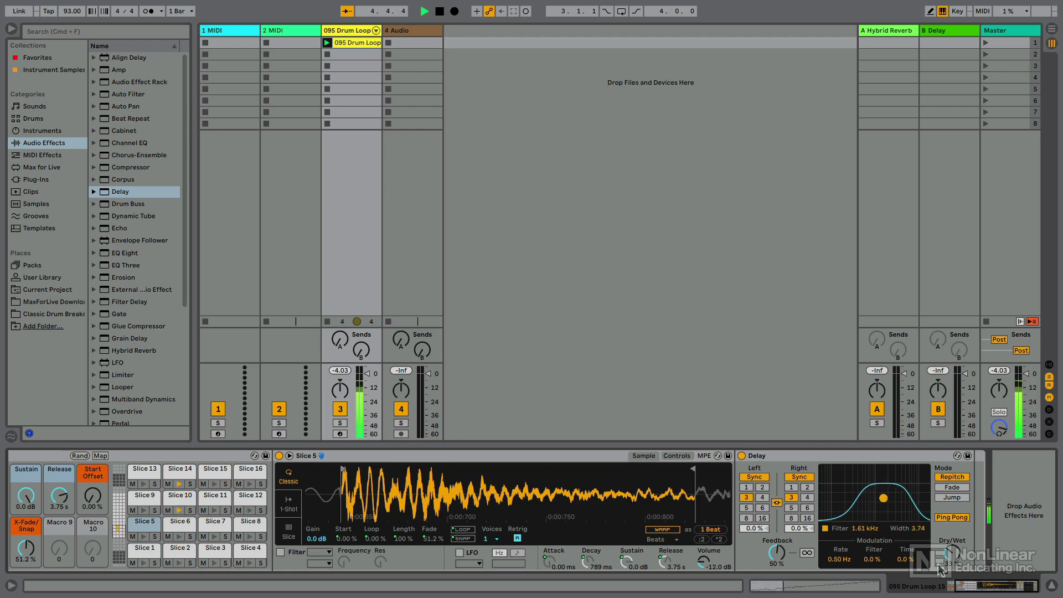
{"action": "key", "text": "space"}
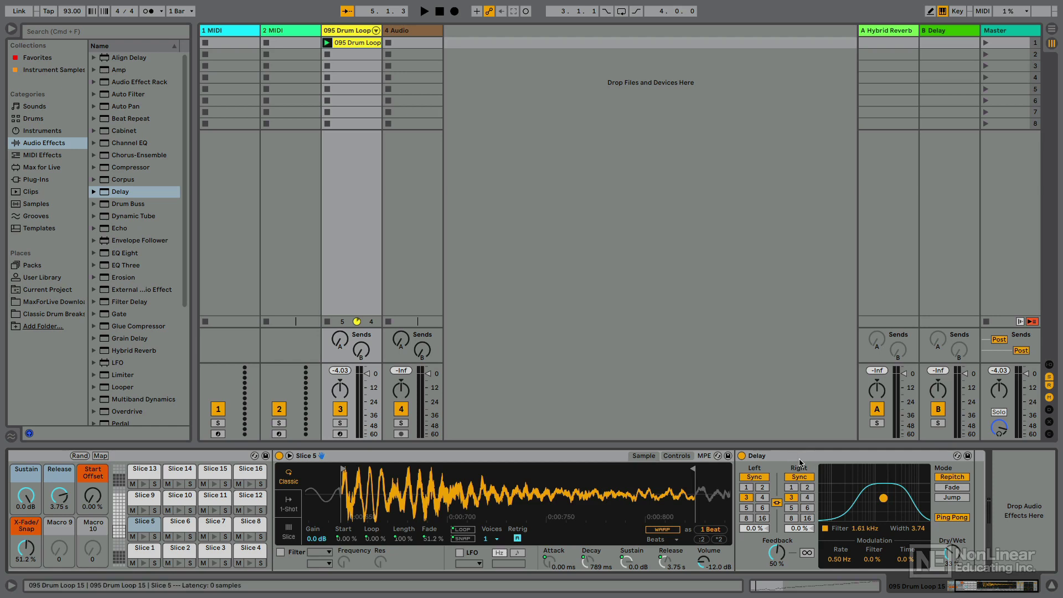
{"action": "scroll", "coordinate": [688, 538], "scroll_direction": "left", "scroll_amount": 3}
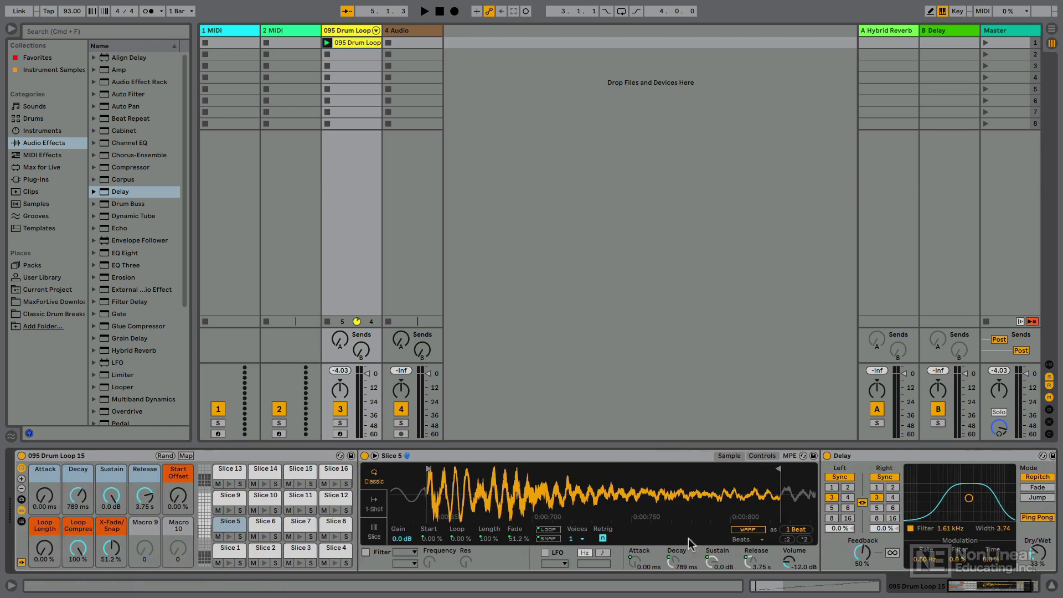
{"action": "left_click", "coordinate": [153, 547]}
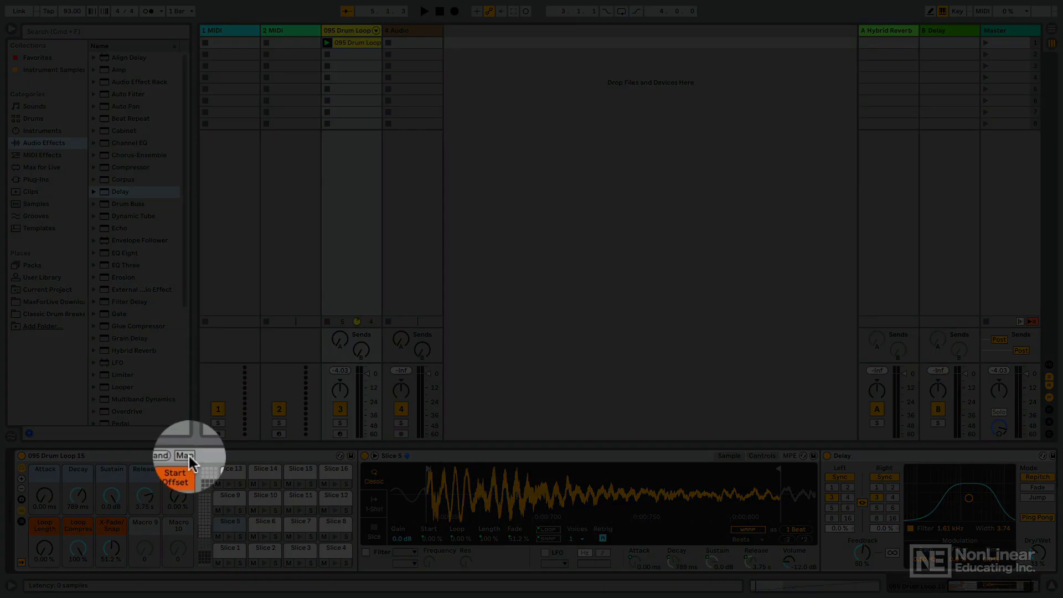
Map the Slice 5 Delay's left sync division to Macro 9, which becomes L 16th
{"action": "left_click", "coordinate": [187, 456]}
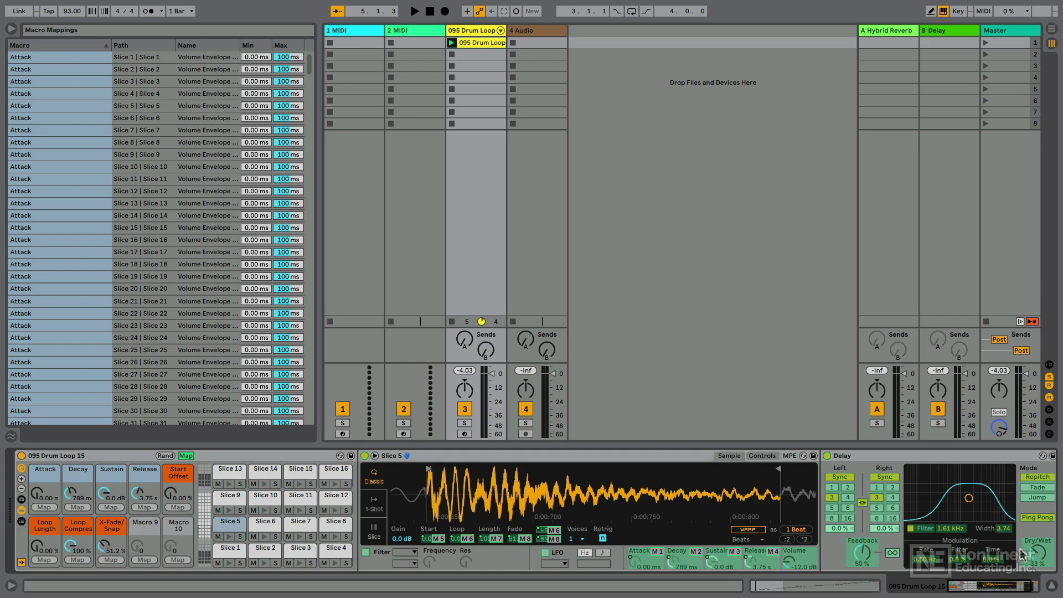
{"action": "left_click", "coordinate": [843, 497]}
{"action": "left_click", "coordinate": [832, 498]}
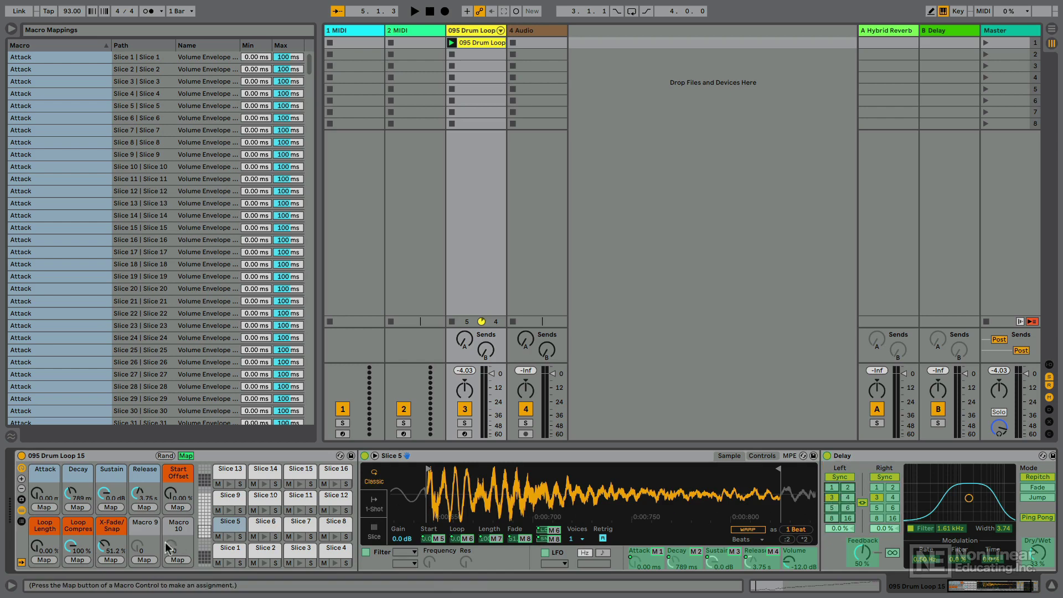
{"action": "left_click", "coordinate": [144, 560]}
{"action": "left_click", "coordinate": [143, 560]}
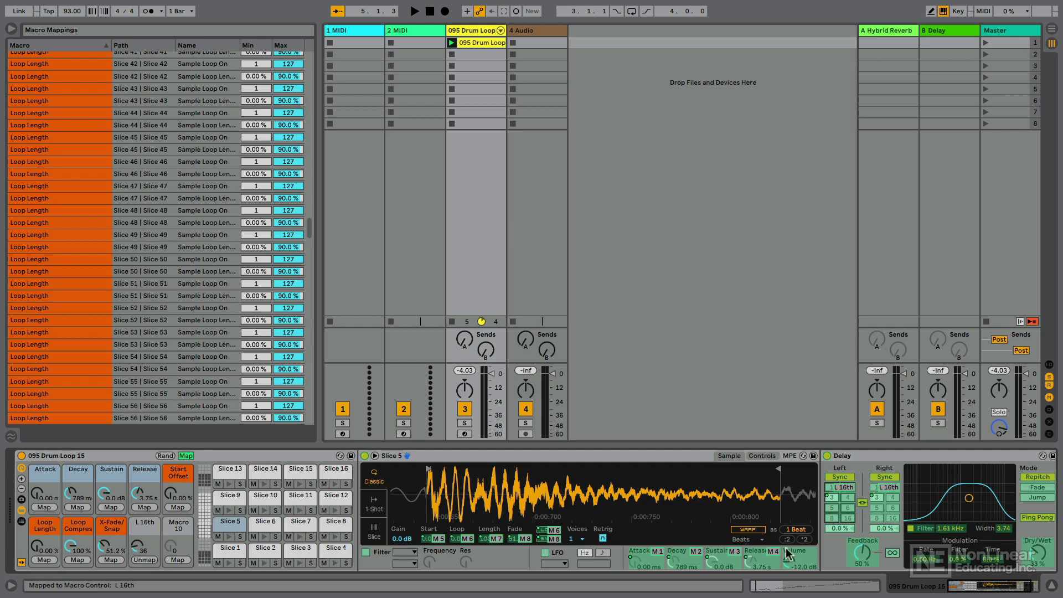
{"action": "left_click", "coordinate": [862, 504]}
{"action": "left_click", "coordinate": [185, 455]}
While the loop plays, raise the L 16th macro to 35 to change the delay time
{"action": "key", "text": "space"}
{"action": "left_click", "coordinate": [142, 548]}
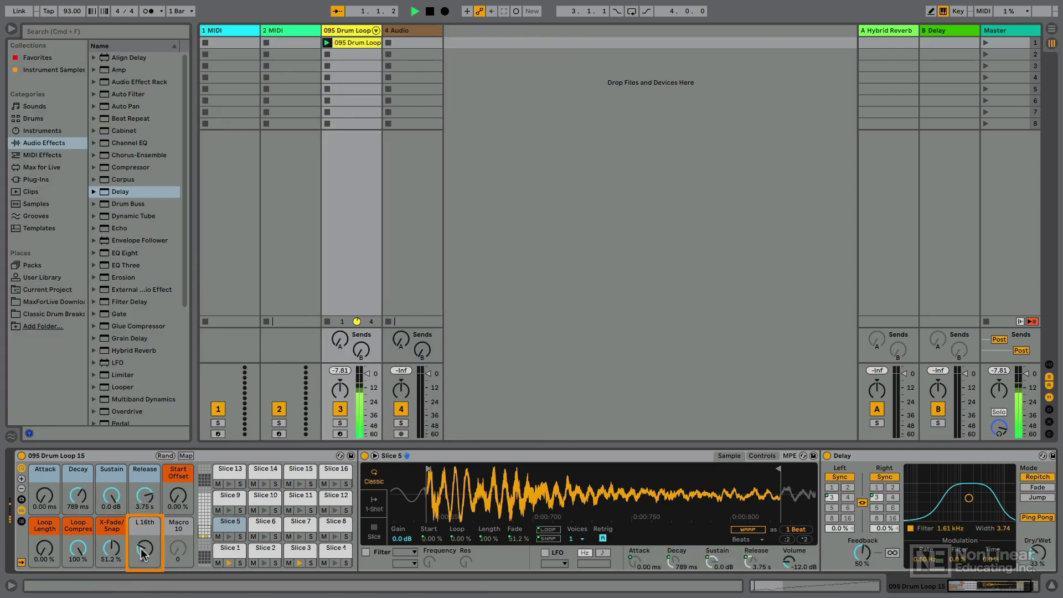
{"action": "mouse_move", "coordinate": [142, 554]}
{"action": "left_mouse_down"}
{"action": "mouse_move", "coordinate": [144, 578]}
{"action": "mouse_move", "coordinate": [143, 546]}
{"action": "left_mouse_up"}
{"action": "key", "text": "space"}
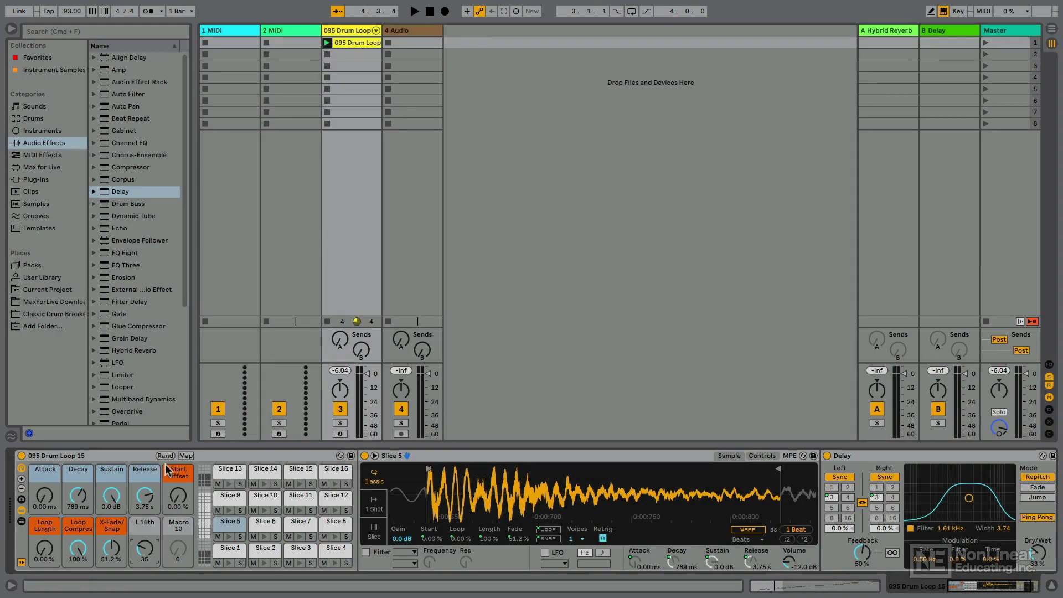
{"action": "key", "text": "space"}
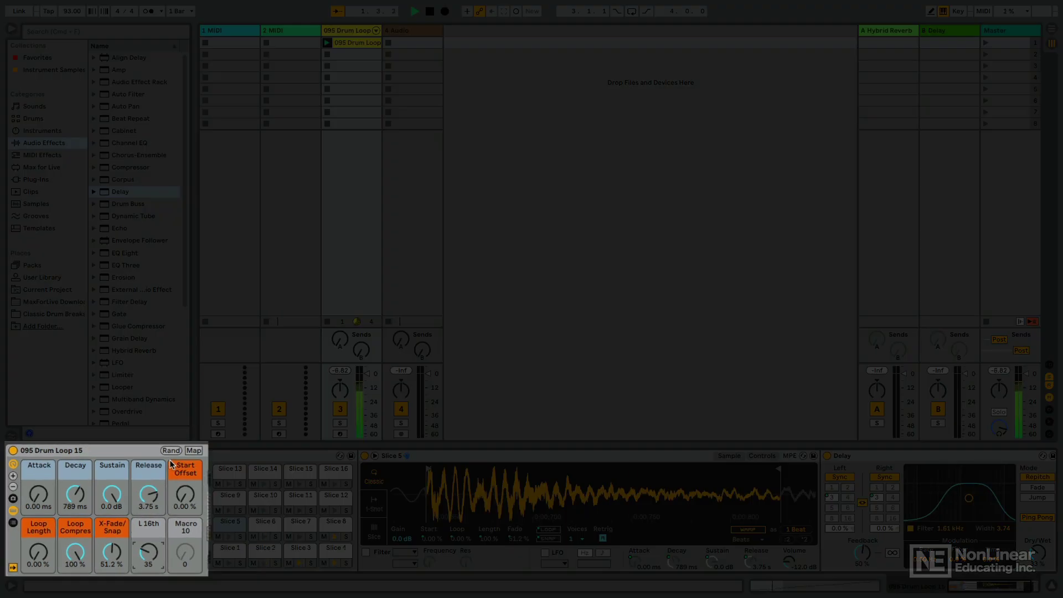
Randomize the rack's macros repeatedly until Decay 2.81 s, Sustain -22 dB, L 16th 40, then lower Release
{"action": "left_click", "coordinate": [172, 451]}
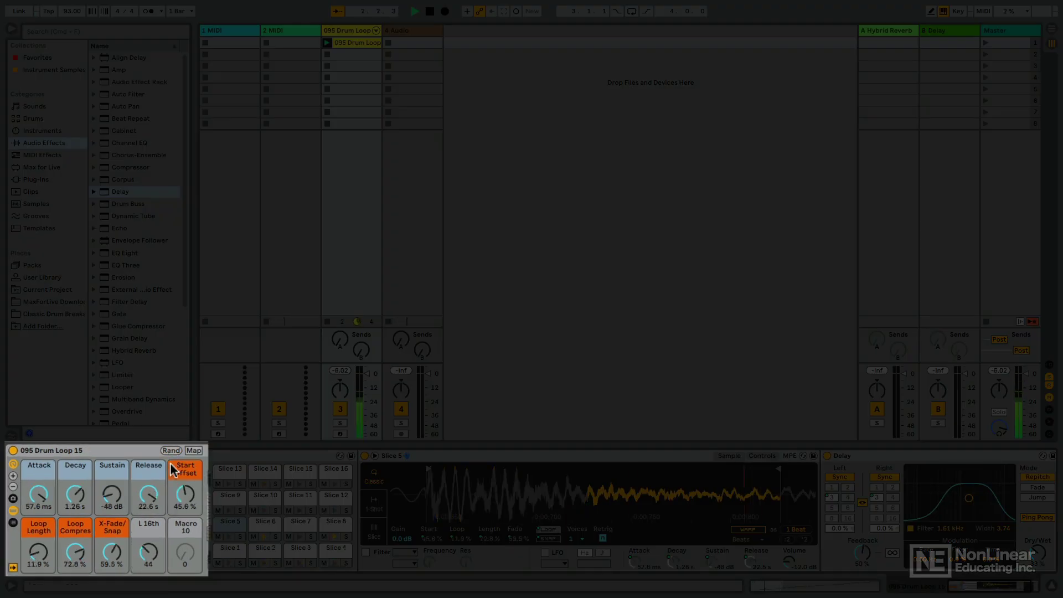
{"action": "left_click", "coordinate": [171, 451]}
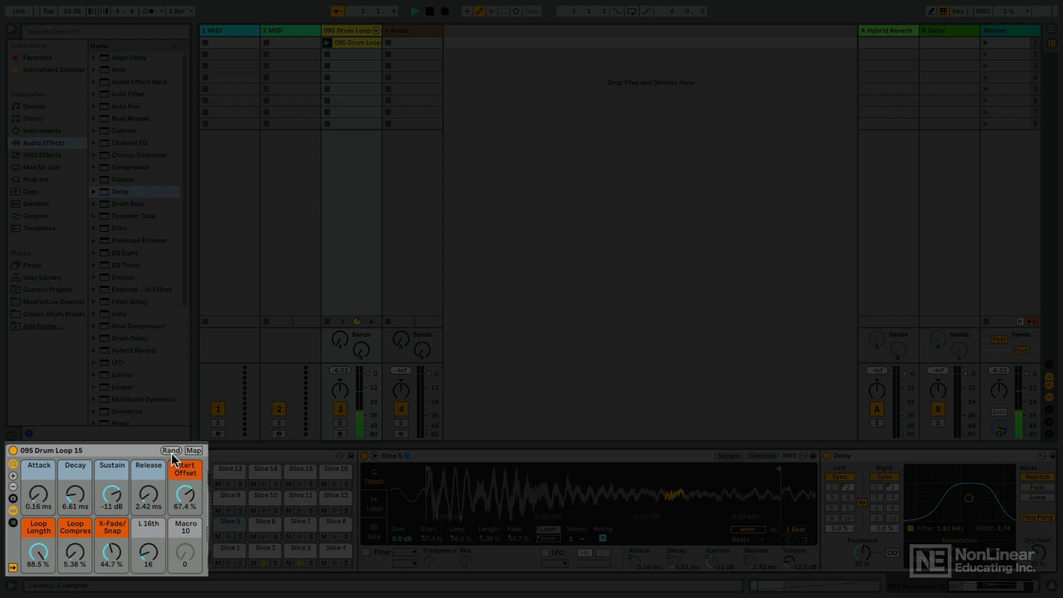
{"action": "left_click", "coordinate": [171, 450]}
{"action": "left_click", "coordinate": [172, 450]}
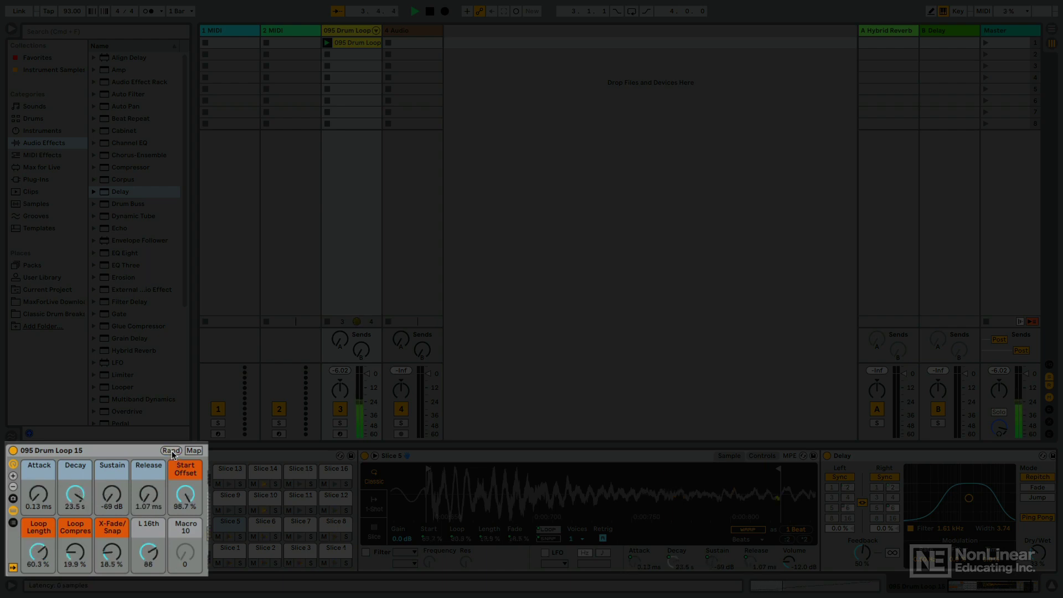
{"action": "left_click", "coordinate": [172, 451]}
{"action": "left_click", "coordinate": [172, 451]}
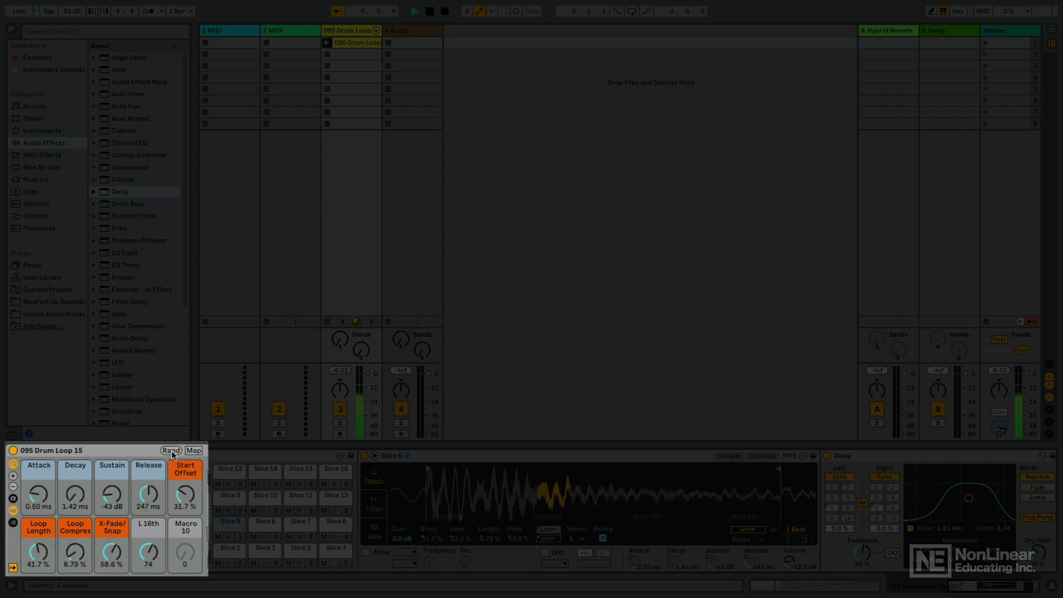
{"action": "left_click", "coordinate": [171, 450]}
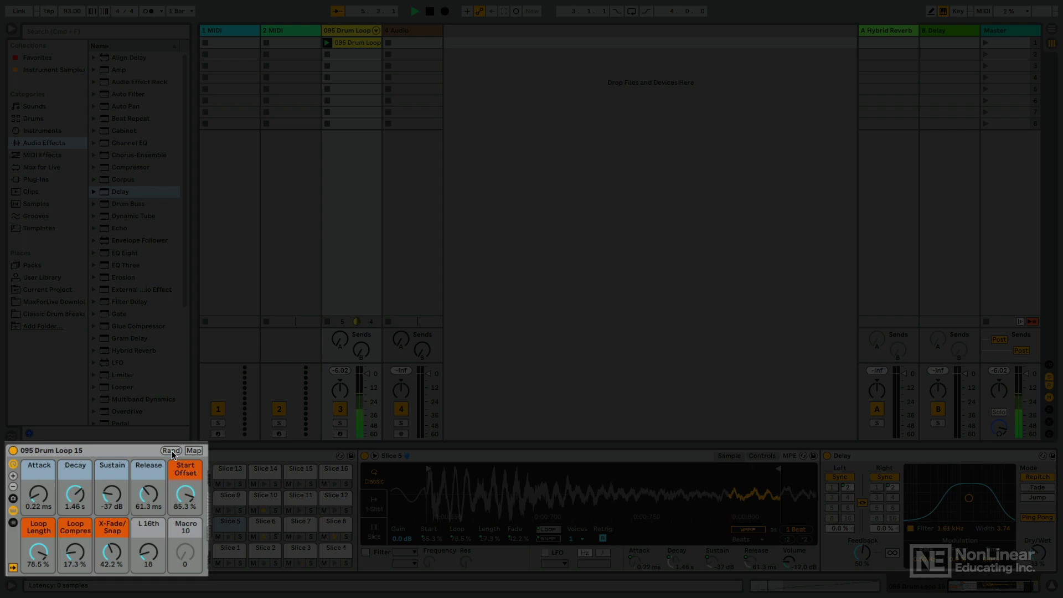
{"action": "left_click", "coordinate": [172, 451]}
{"action": "left_click", "coordinate": [172, 451]}
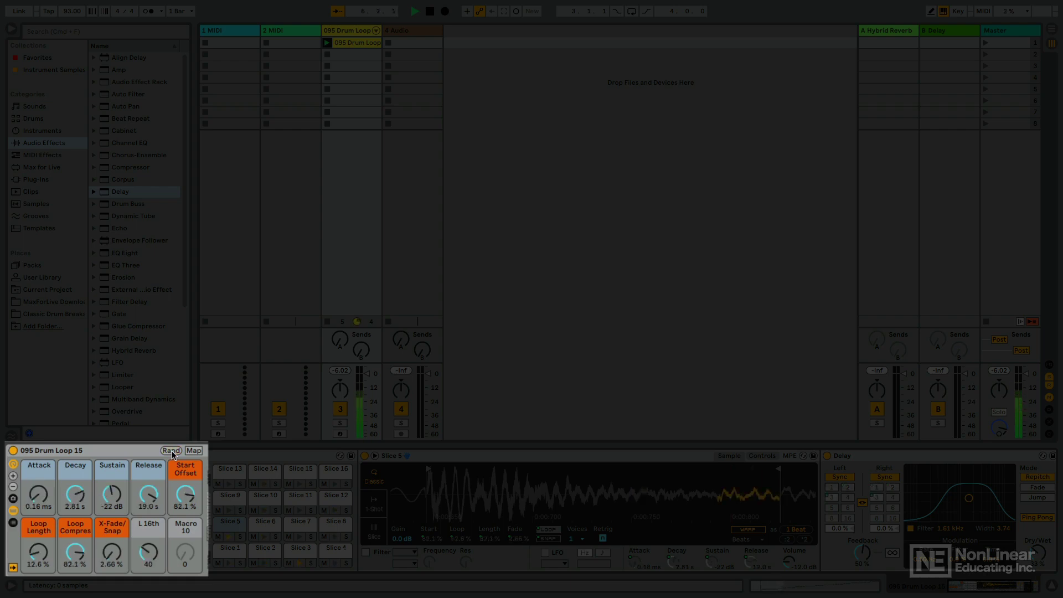
{"action": "left_click_drag", "start_coordinate": [141, 510], "coordinate": [141, 532]}
Set Loop Compress and X-Fade/Snap to 100%, Start Offset 0%, Release 3.67 ms, Sustain -inf, Decay 362 ms
{"action": "left_click_drag", "start_coordinate": [76, 552], "coordinate": [40, 517]}
{"action": "left_click_drag", "start_coordinate": [75, 552], "coordinate": [76, 595]}
{"action": "left_click_drag", "start_coordinate": [112, 552], "coordinate": [112, 495]}
{"action": "left_click_drag", "start_coordinate": [185, 495], "coordinate": [186, 543]}
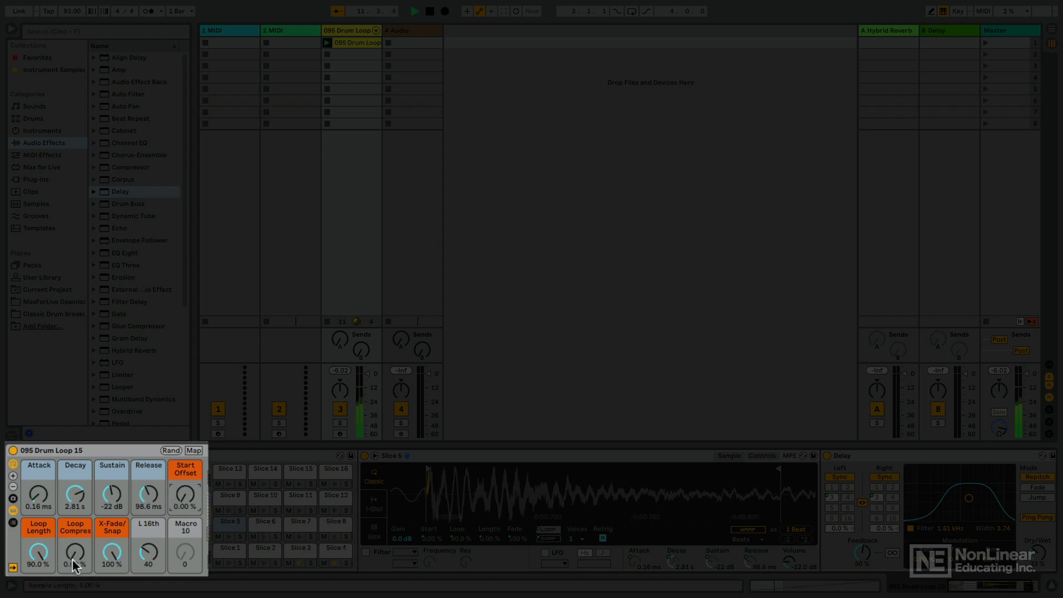
{"action": "left_click_drag", "start_coordinate": [74, 556], "coordinate": [37, 591]}
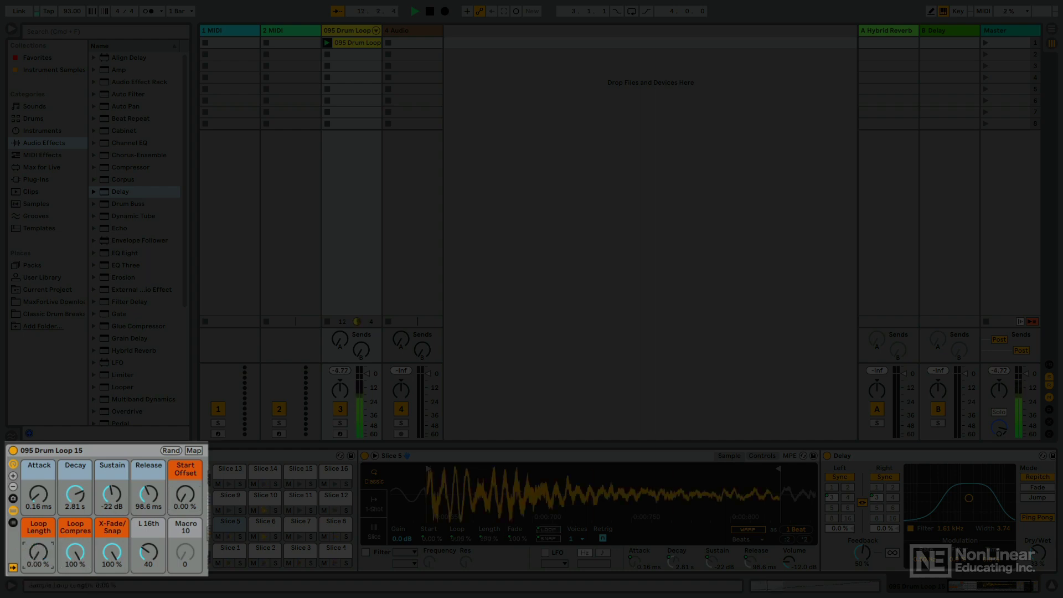
{"action": "left_click_drag", "start_coordinate": [148, 495], "coordinate": [149, 509]}
{"action": "left_click_drag", "start_coordinate": [112, 495], "coordinate": [112, 543]}
{"action": "left_click_drag", "start_coordinate": [75, 495], "coordinate": [75, 523]}
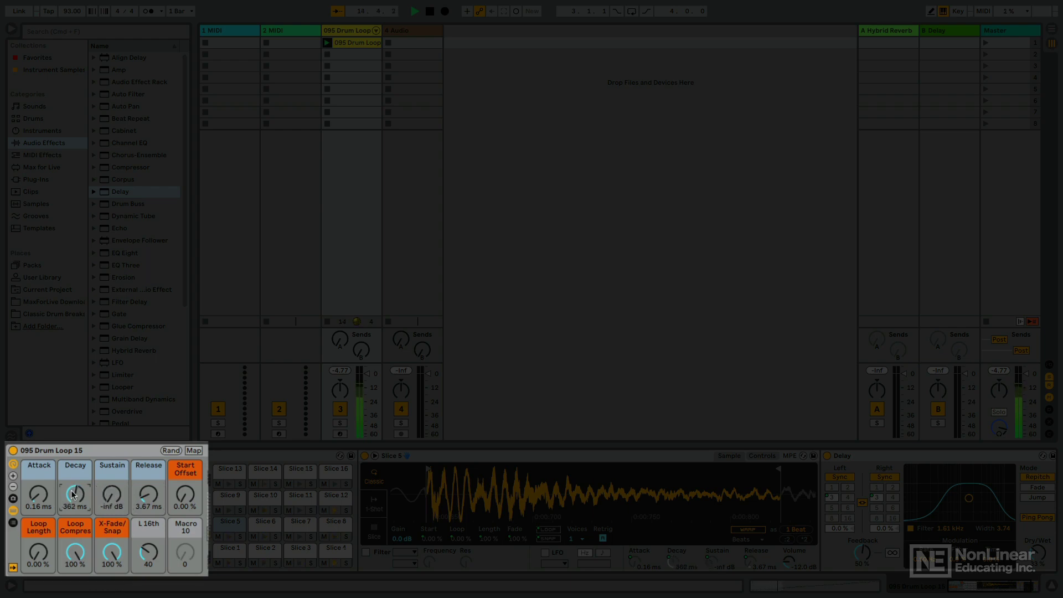